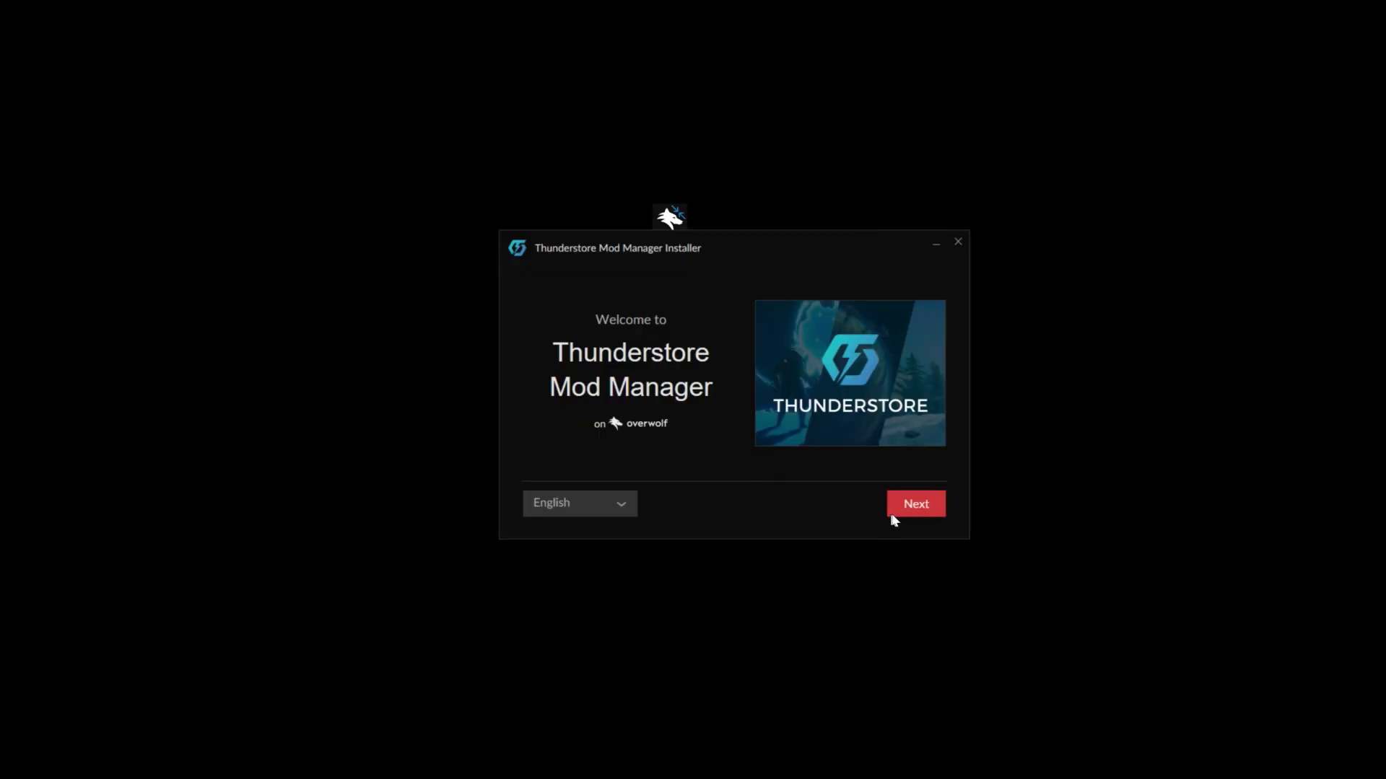
Step: Accept the terms, decline the CurseForge app and run the mod manager installation
{"action": "left_click", "coordinate": [909, 517]}
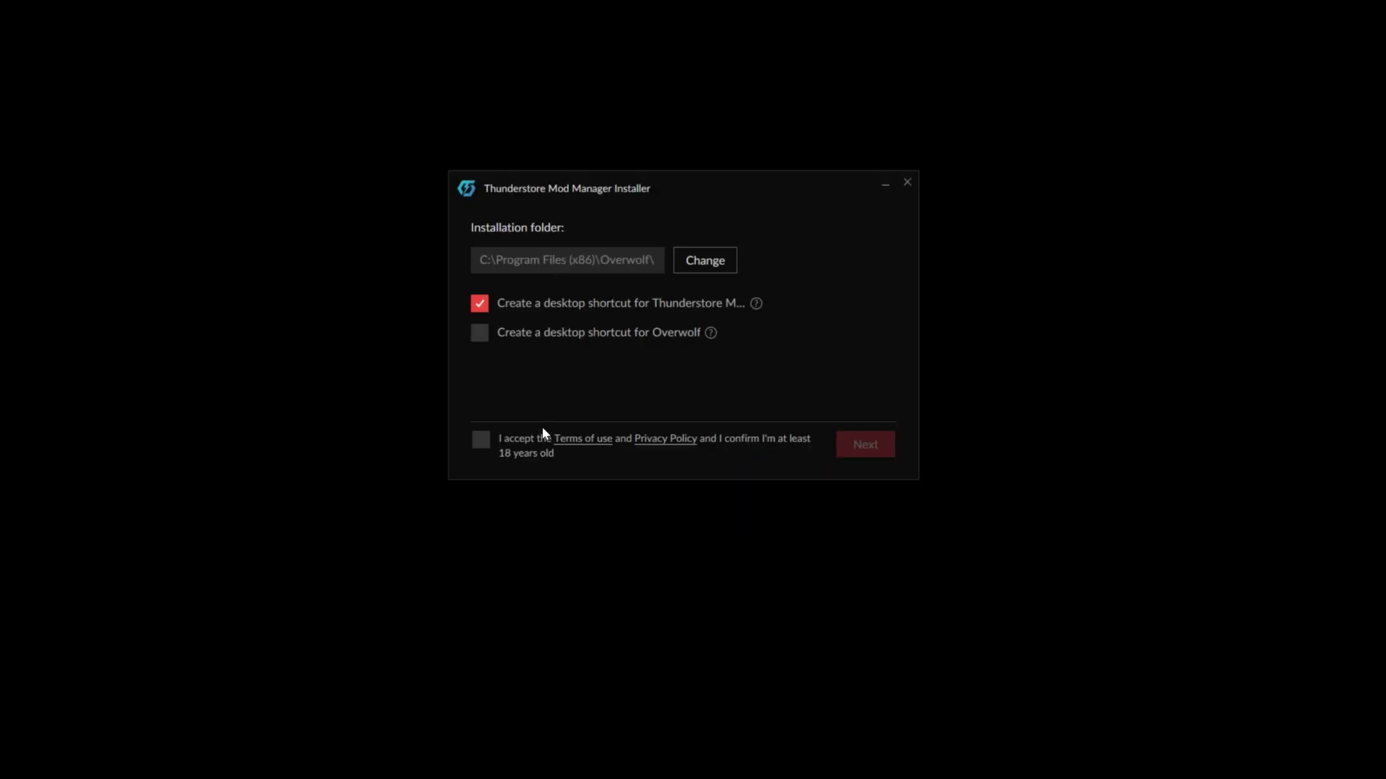
{"action": "left_click", "coordinate": [481, 440]}
{"action": "left_click", "coordinate": [865, 444]}
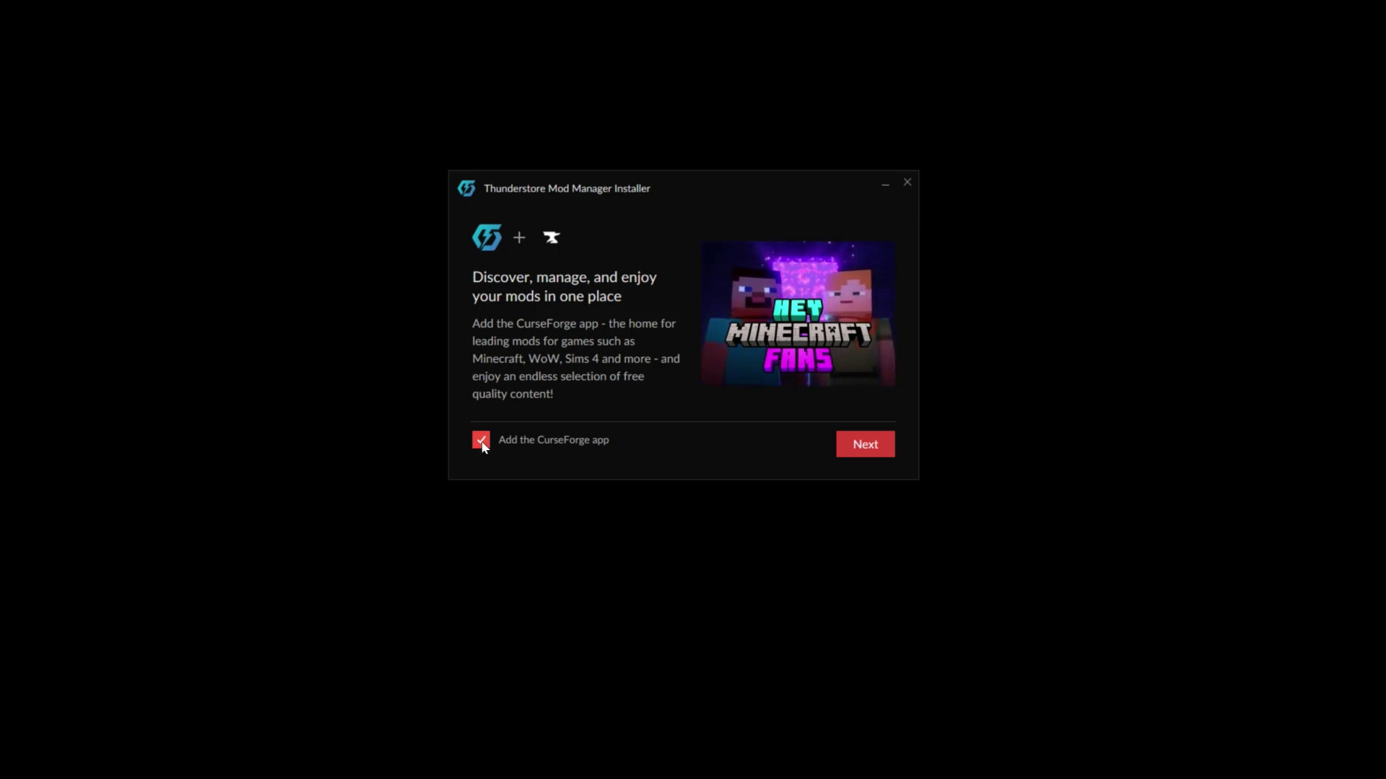
{"action": "left_click", "coordinate": [481, 441]}
{"action": "left_click", "coordinate": [871, 450]}
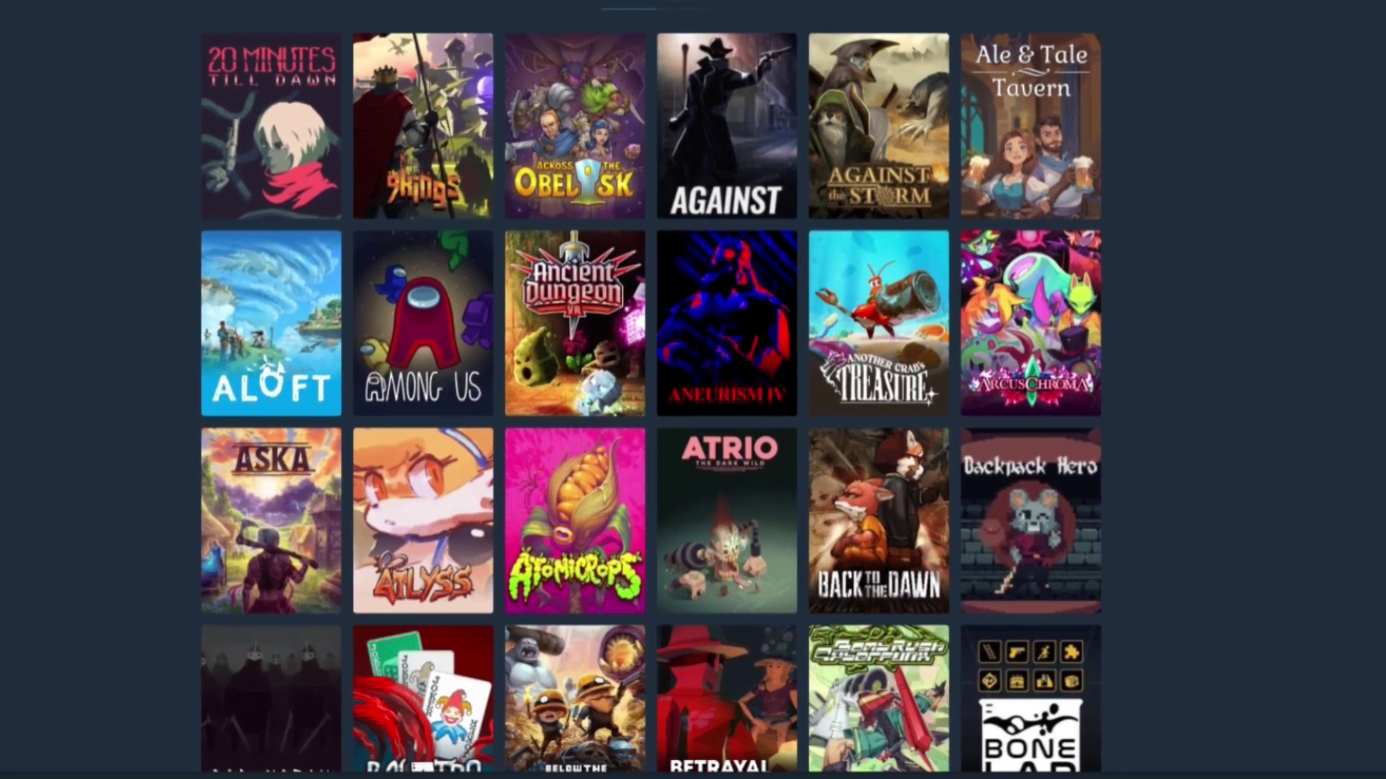
{"action": "type", "text": "PEAK"}
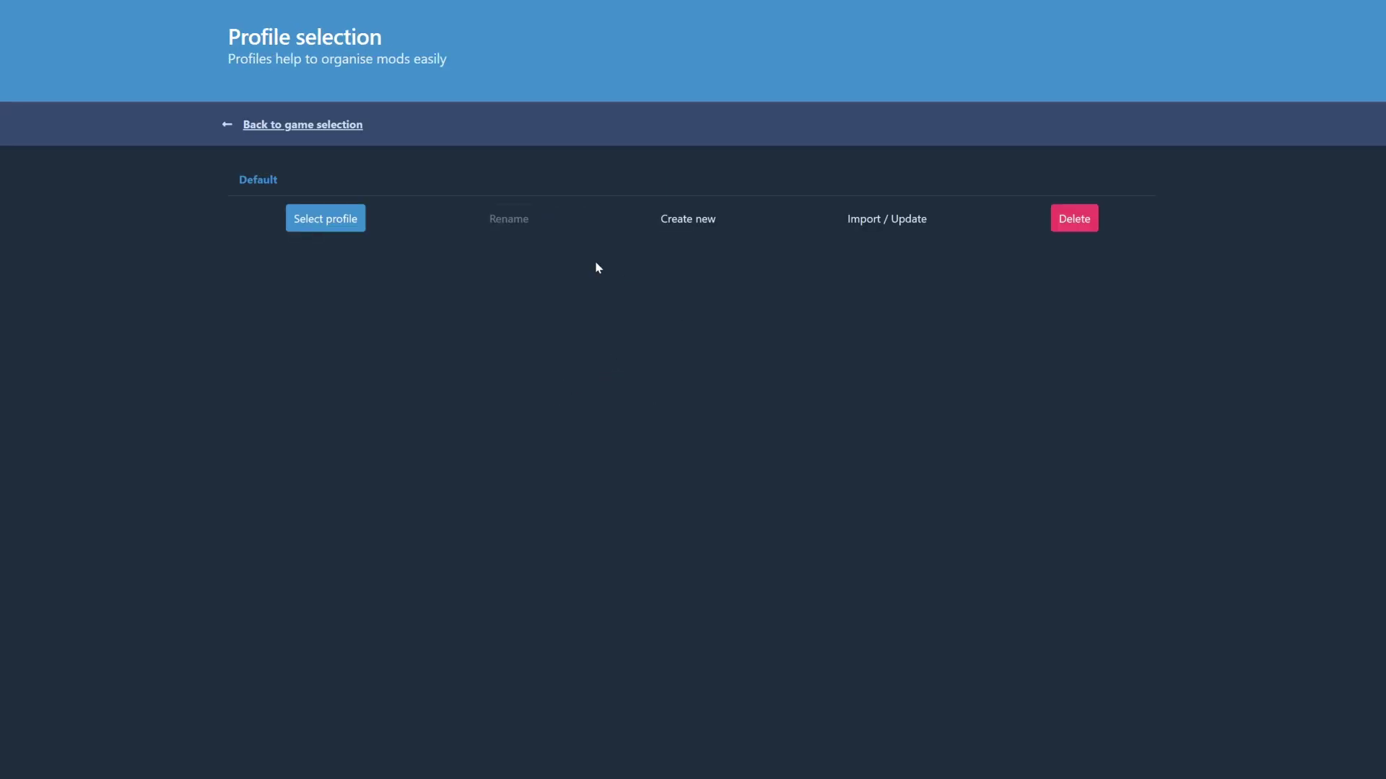
Step: Select the Default profile for PEAK, showing an empty My mods page
{"action": "left_click", "coordinate": [333, 223]}
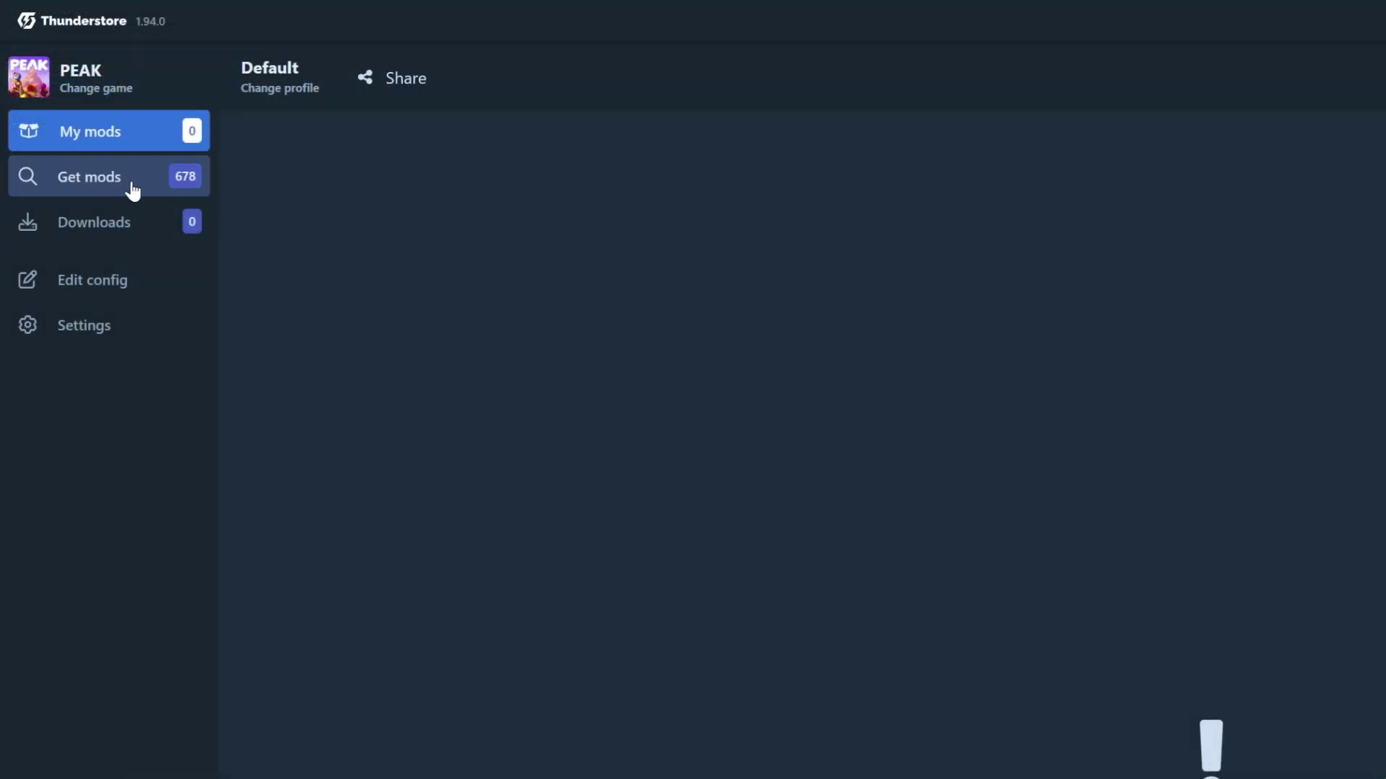
Step: Download BepInExPack_PEAK from Get mods with its dependencies
{"action": "left_click", "coordinate": [132, 190]}
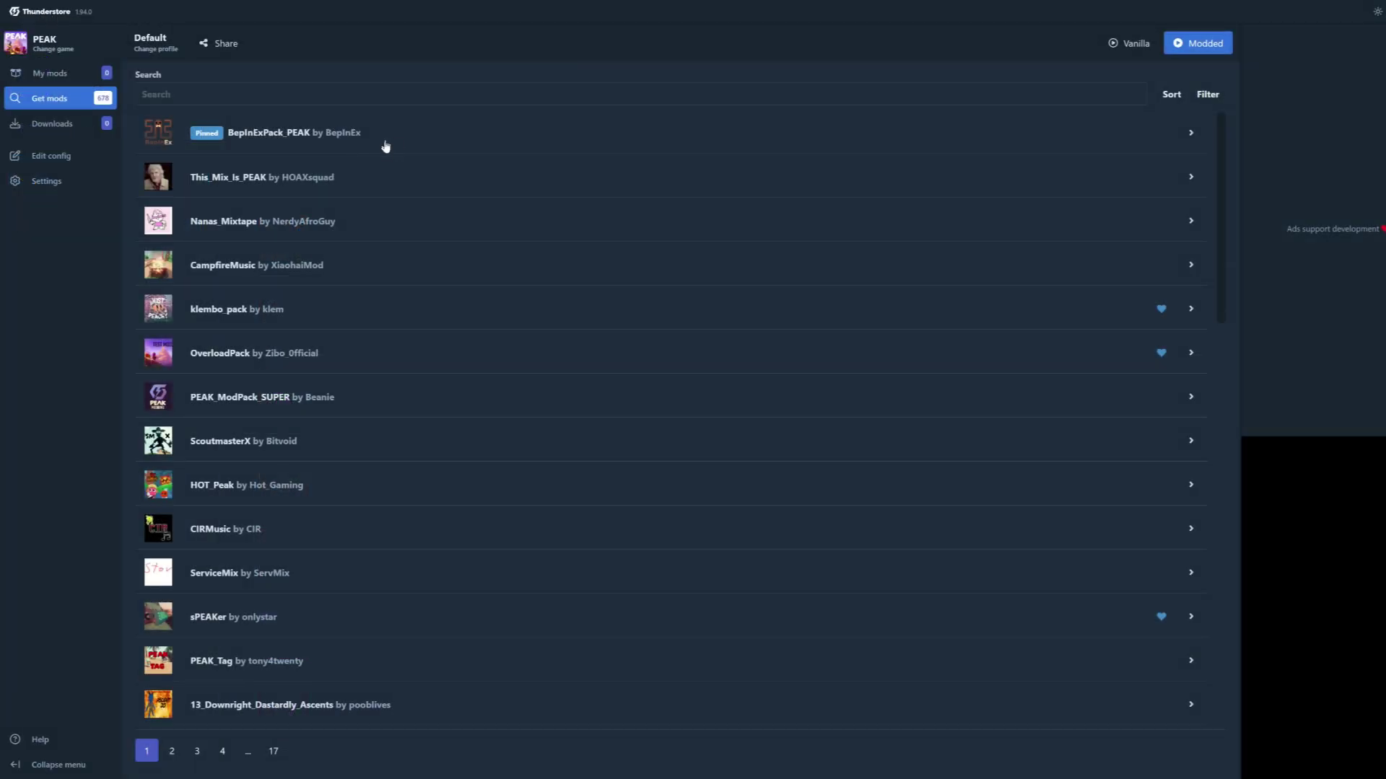
{"action": "left_click", "coordinate": [387, 155]}
{"action": "left_click", "coordinate": [346, 260]}
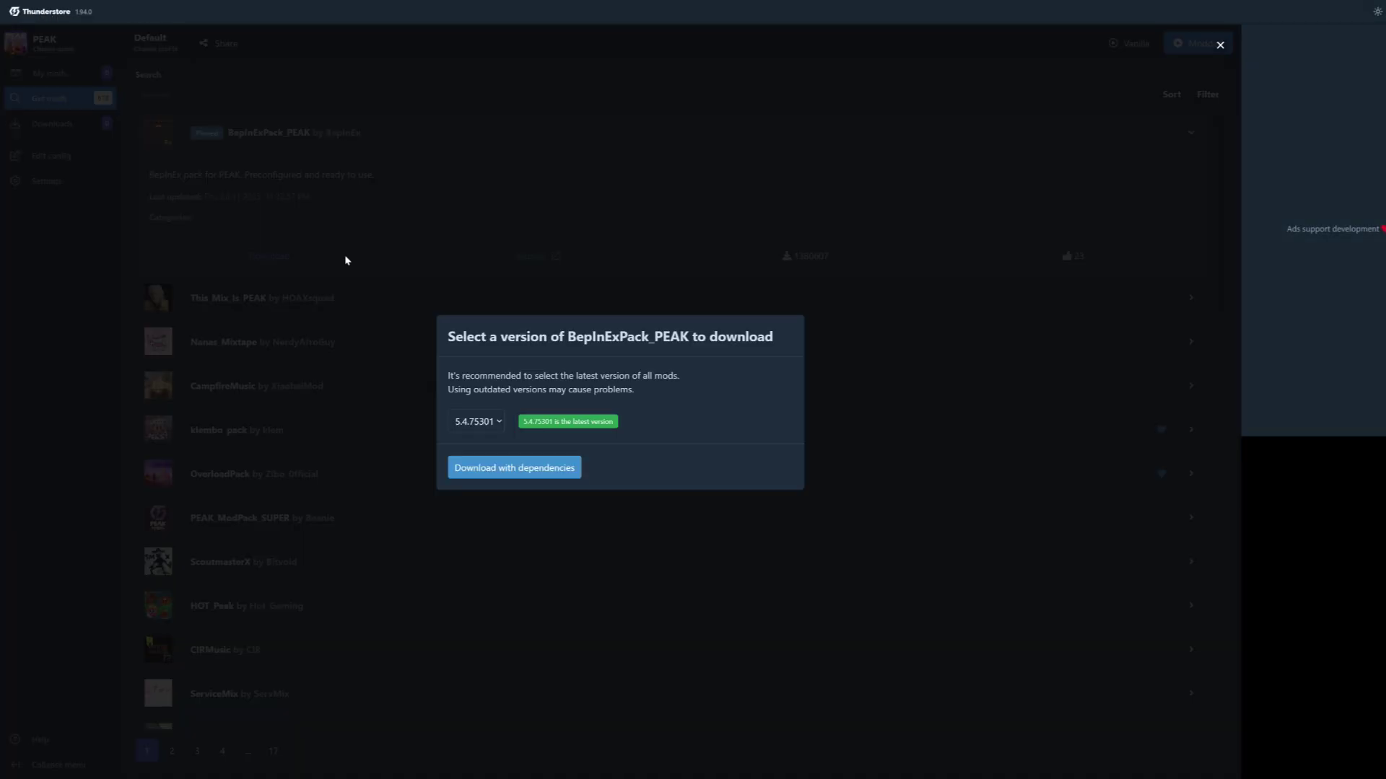
{"action": "left_click", "coordinate": [557, 477]}
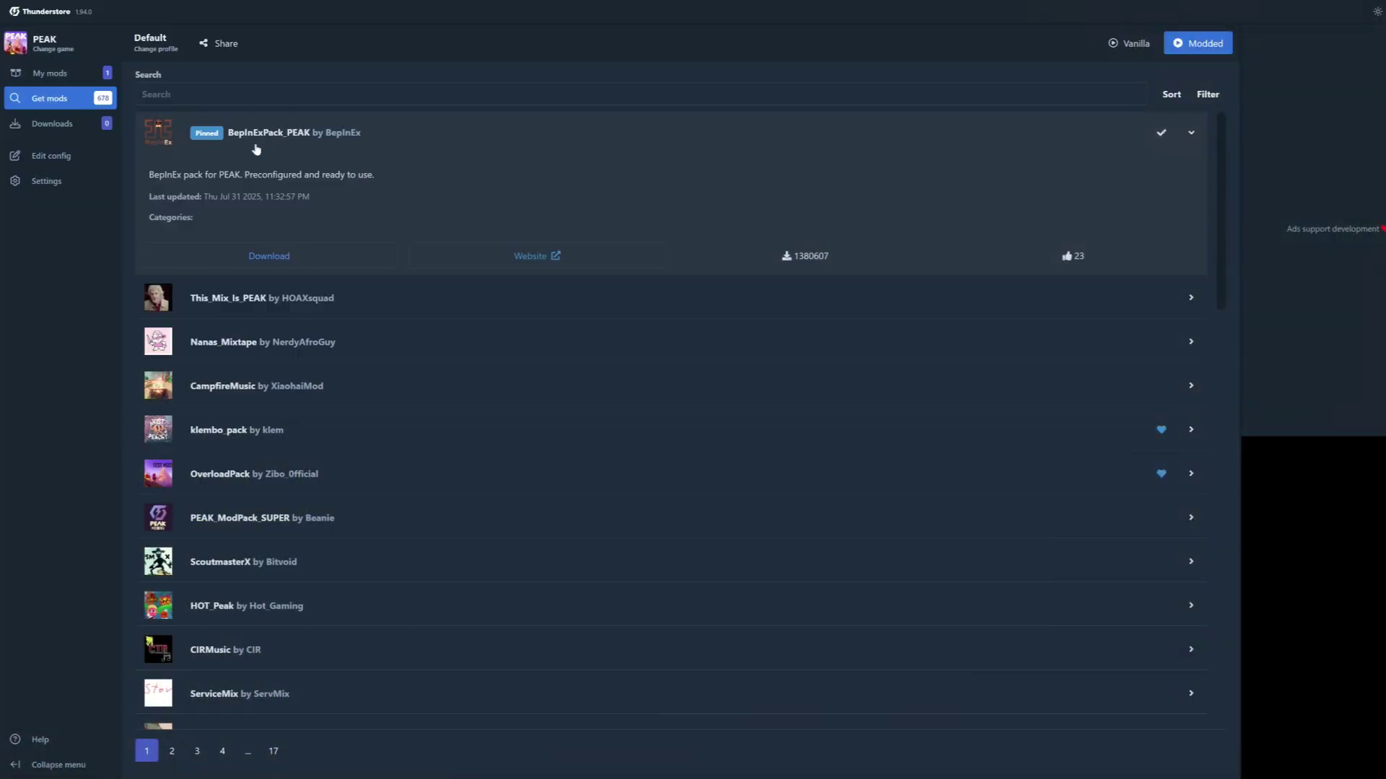
Step: Confirm BepInExPack_PEAK v5.4.75301 appears in My mods as the only installed mod
{"action": "left_click", "coordinate": [301, 143]}
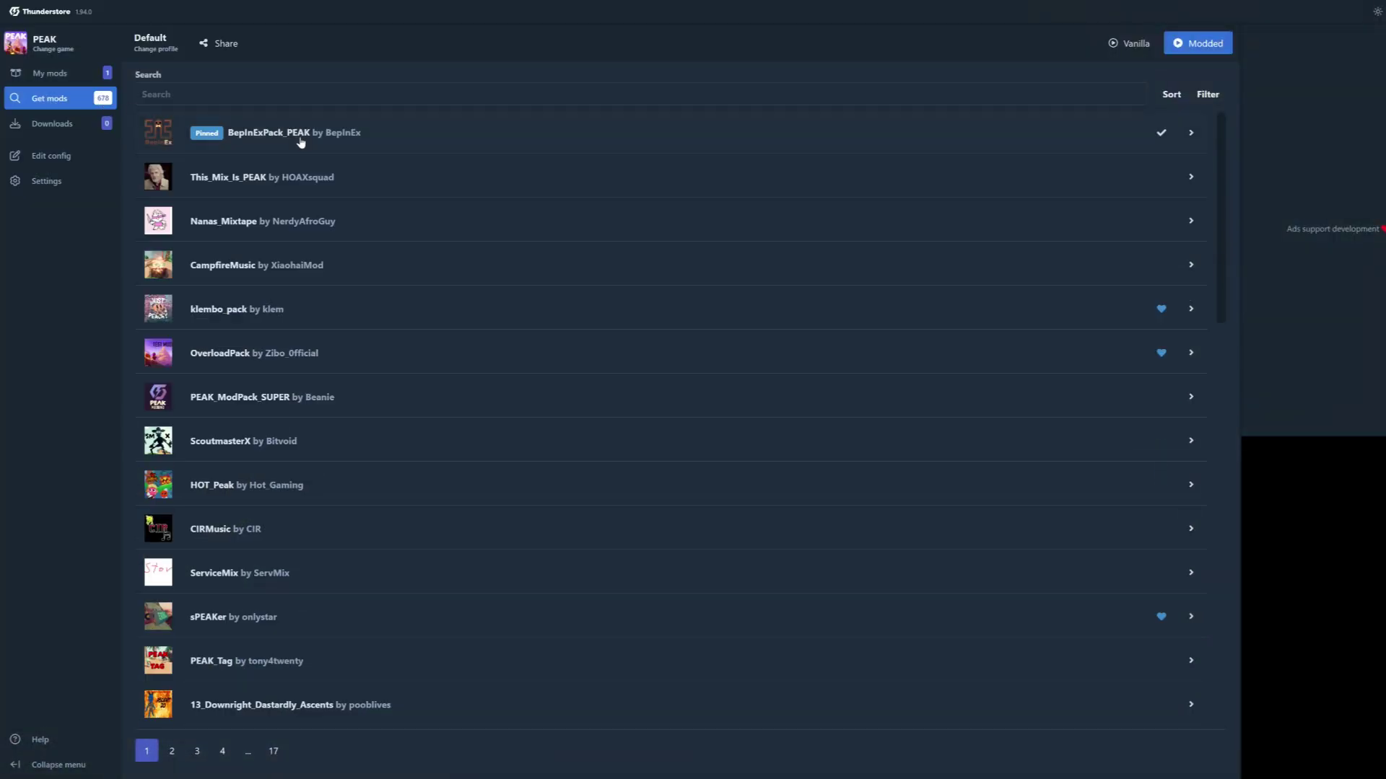
{"action": "left_click", "coordinate": [54, 73]}
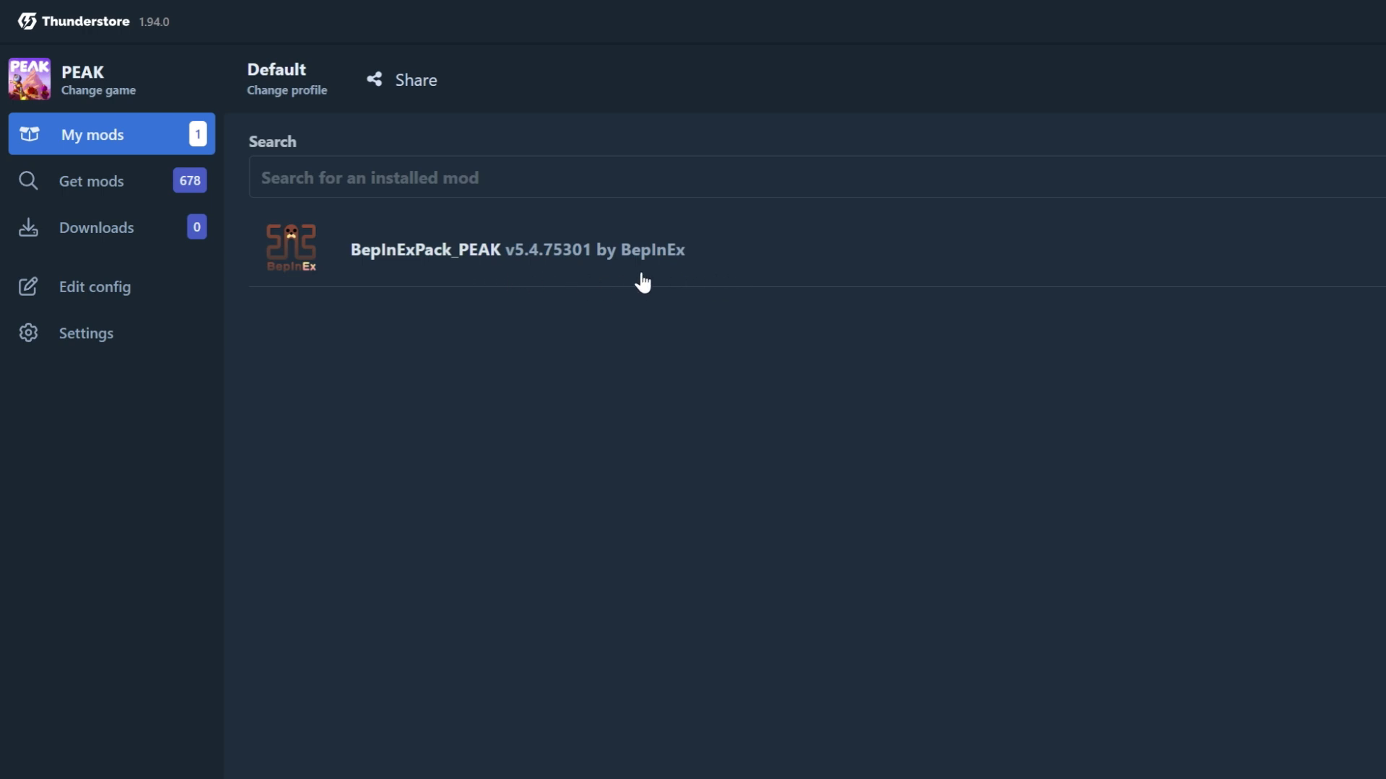
{"action": "left_click", "coordinate": [734, 267]}
{"action": "left_click", "coordinate": [807, 265]}
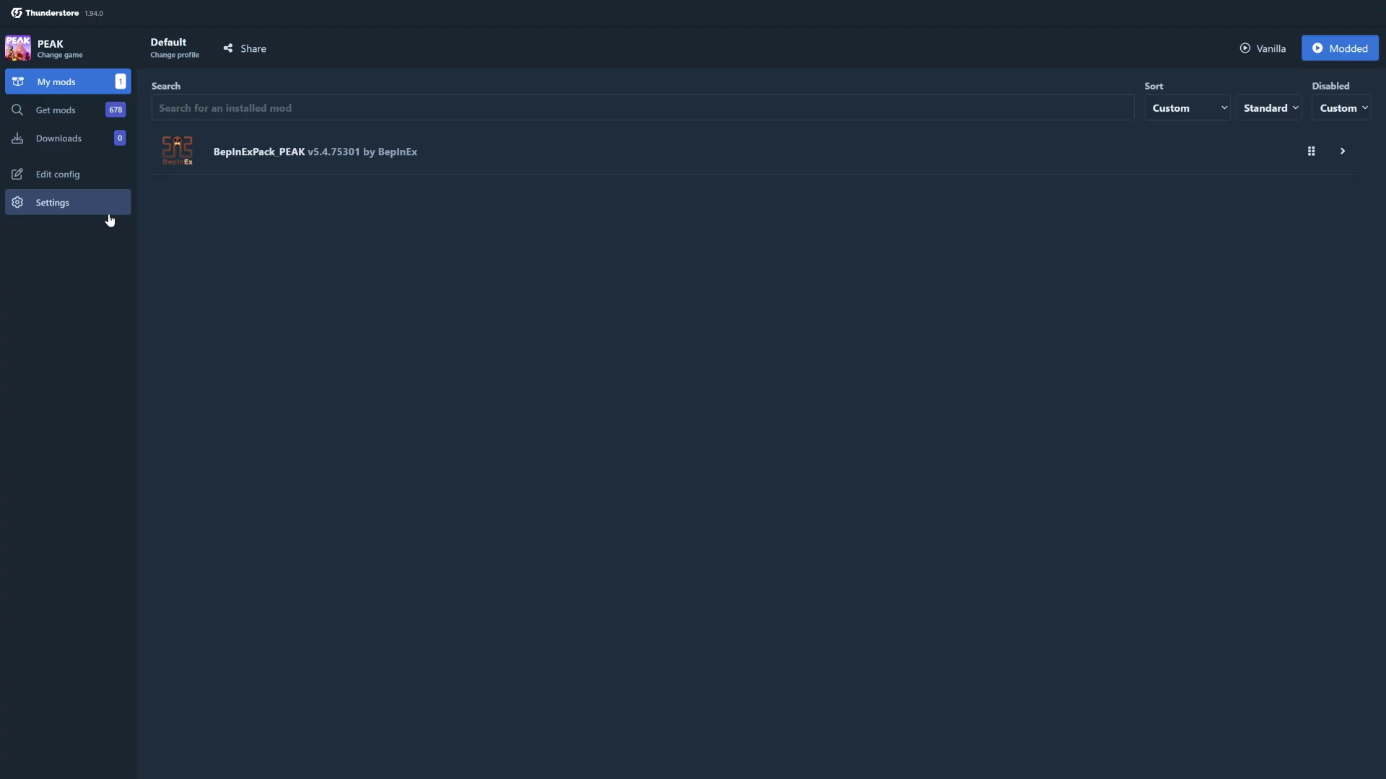
Step: In Settings, point the PEAK folder to PEAK.exe in Steam's steamapps\common\PEAK
{"action": "left_click", "coordinate": [108, 219]}
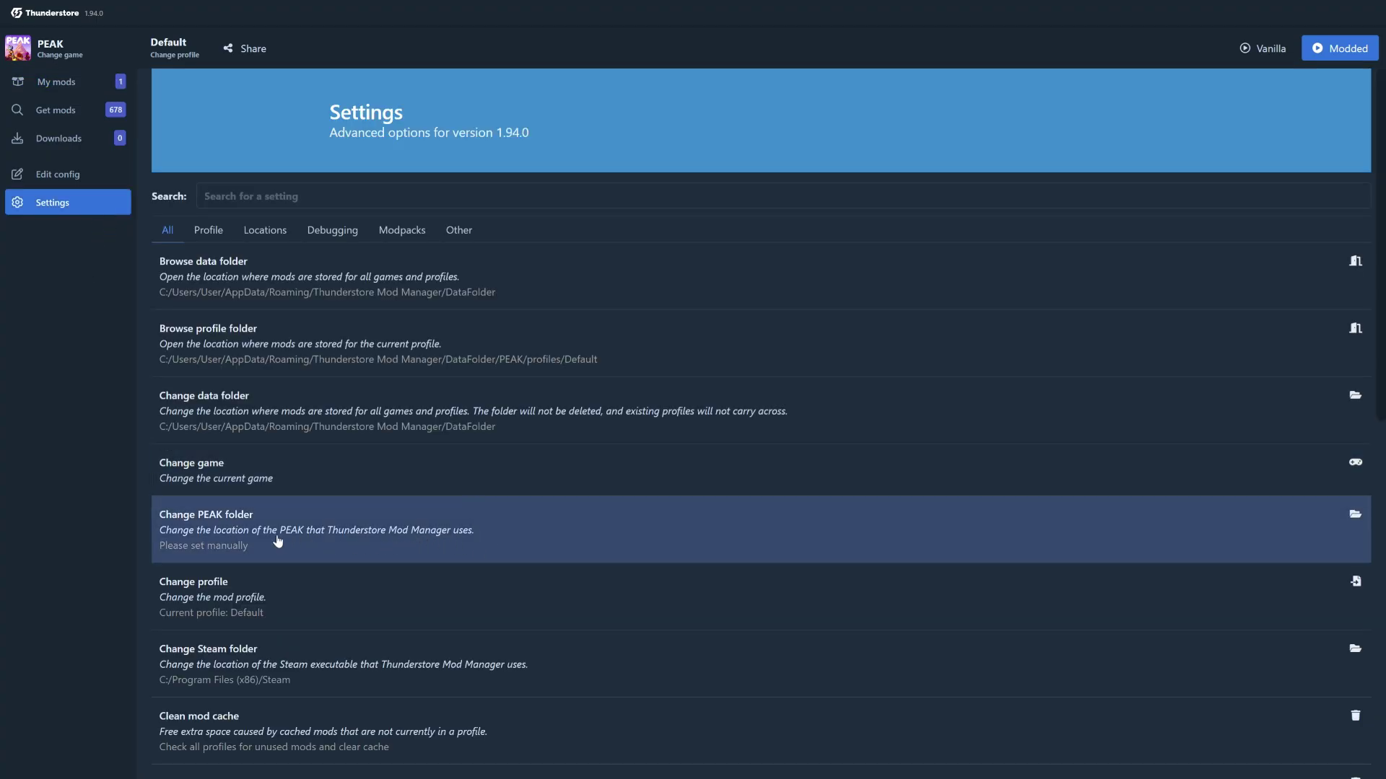
{"action": "left_click", "coordinate": [261, 546]}
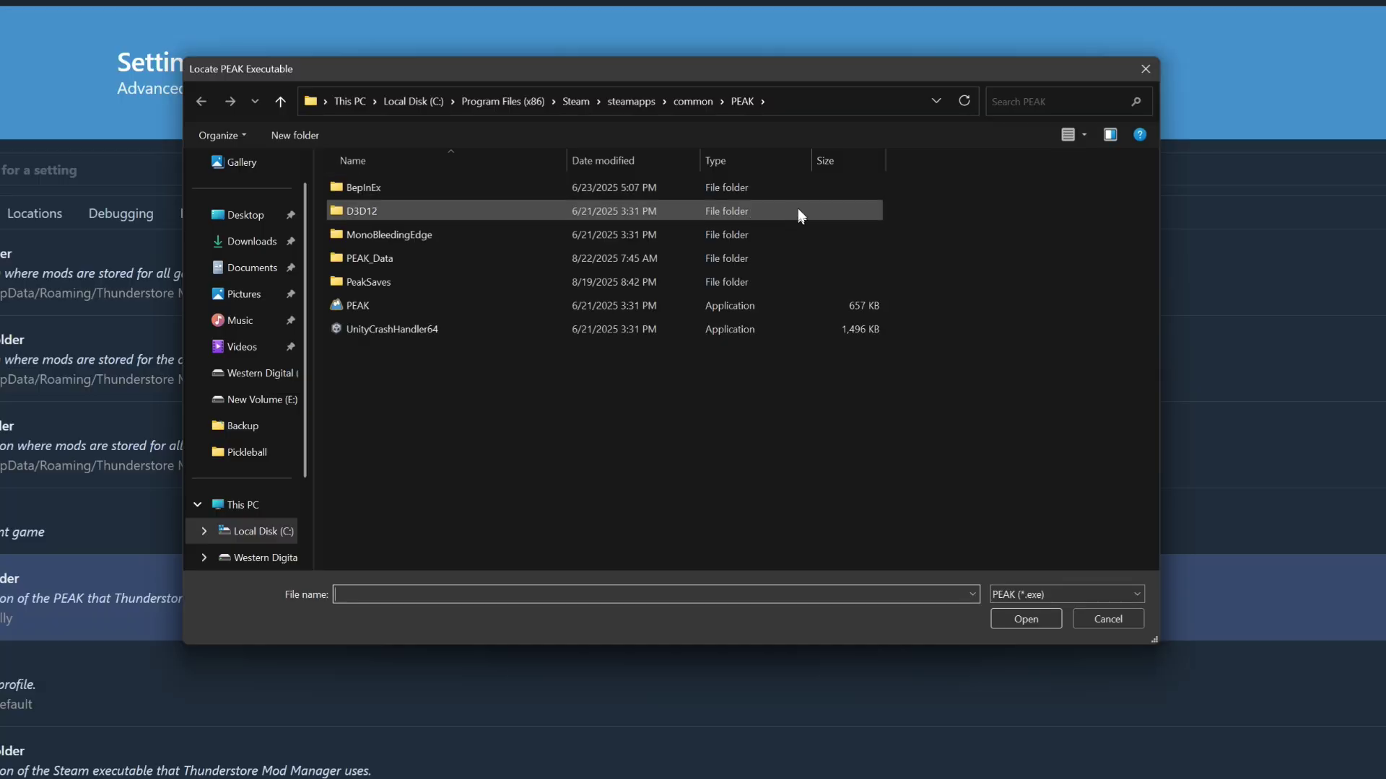
{"action": "left_click", "coordinate": [447, 306]}
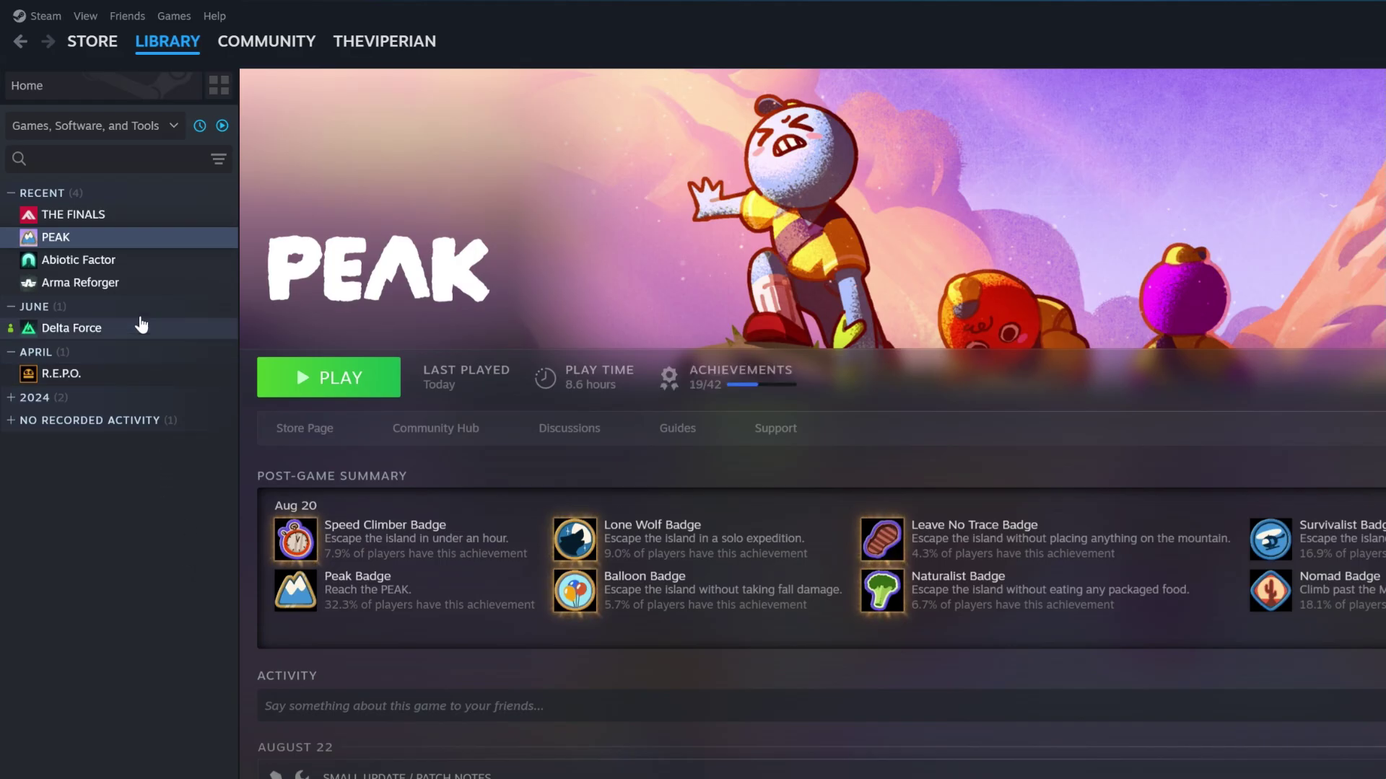
Step: Bring up the PEAK game's options in the Steam Library
{"action": "right_click", "coordinate": [107, 243]}
{"action": "mouse_move", "coordinate": [153, 341]}
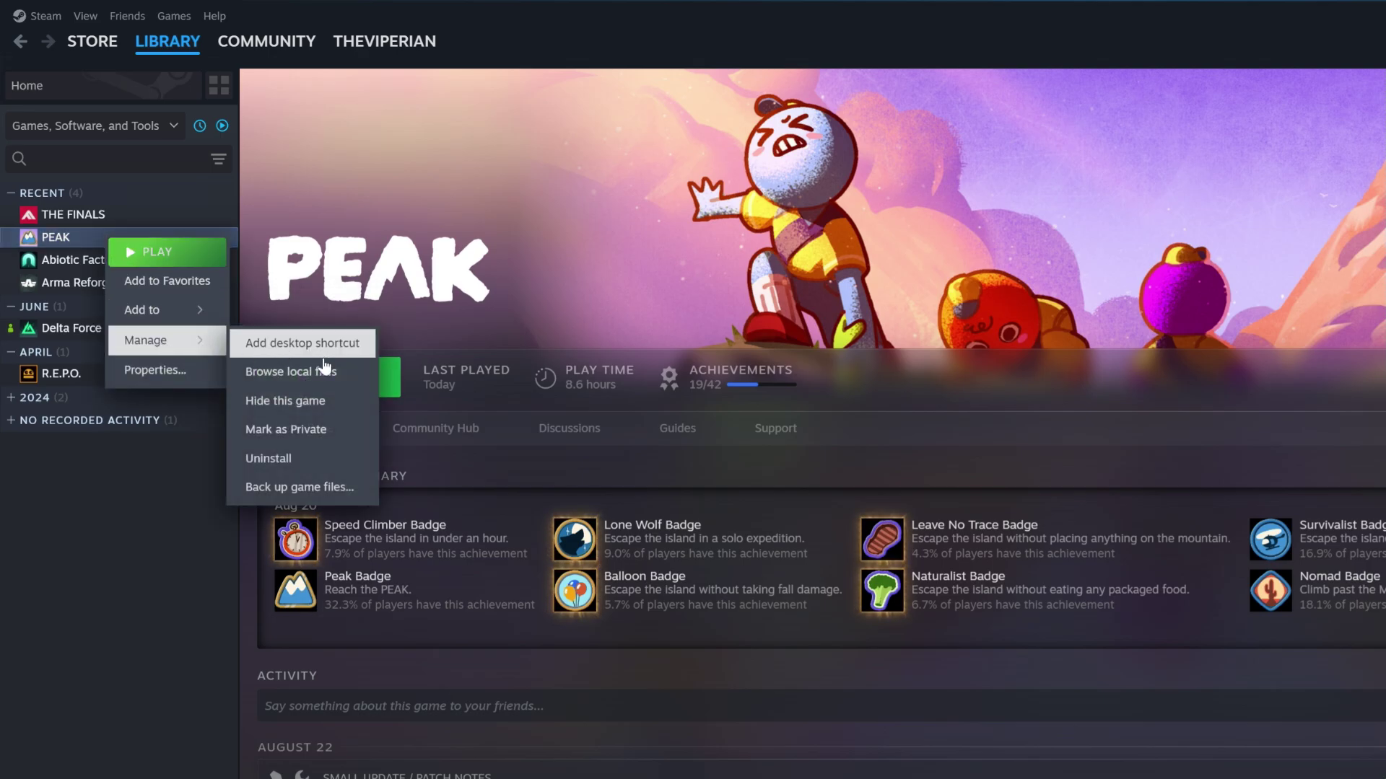
Step: Browse PEAK's local files and show the full install path in the address bar
{"action": "left_click", "coordinate": [327, 383]}
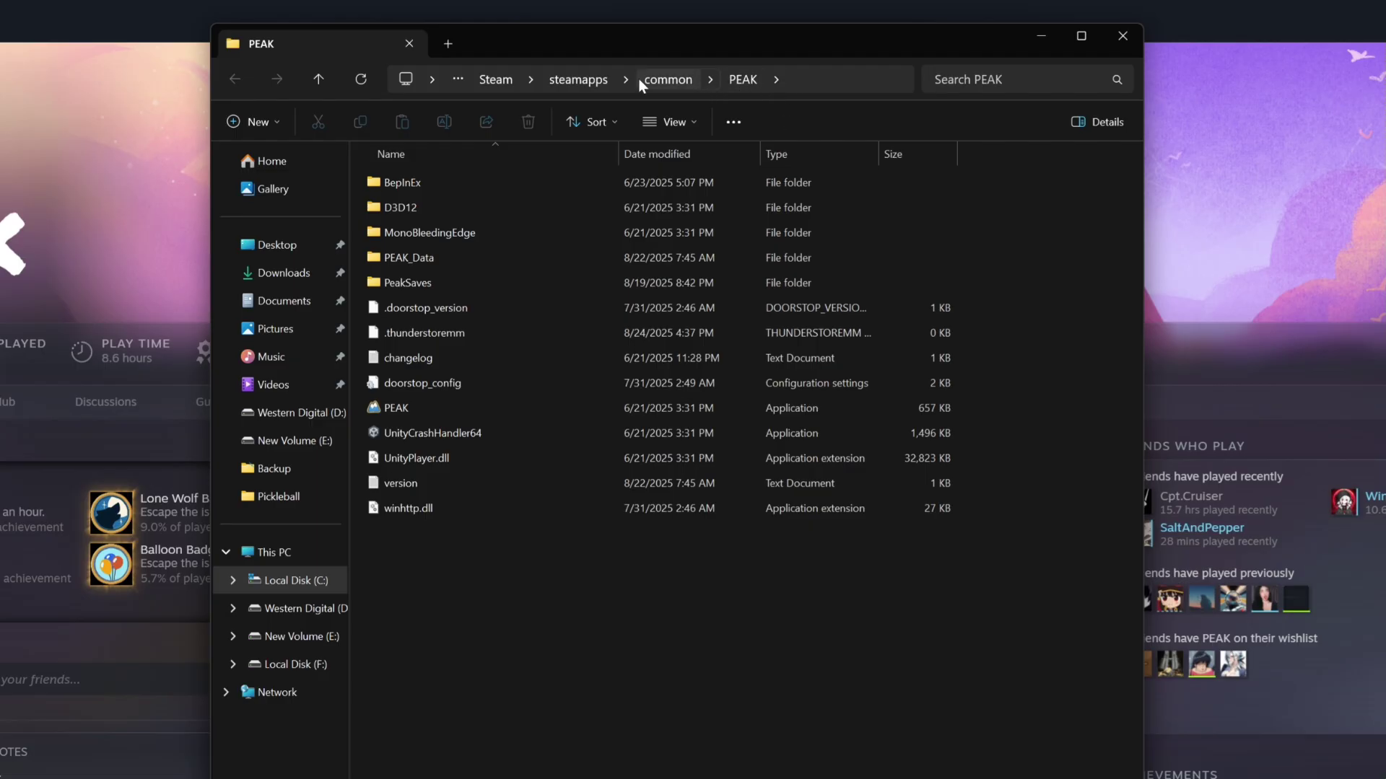
{"action": "left_click", "coordinate": [798, 79]}
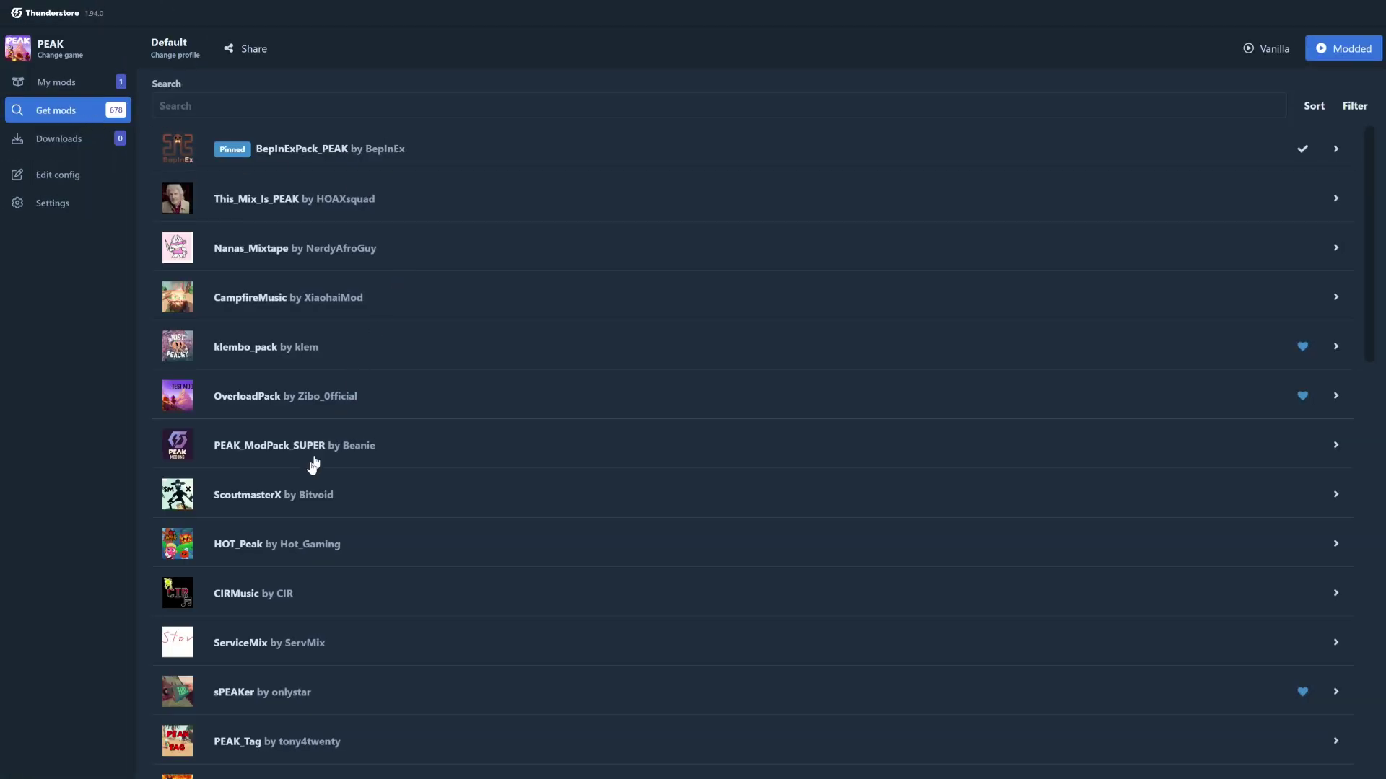
Step: Search 'Peak Unlimited' and download PEAK_Unlimited into the profile
{"action": "left_click", "coordinate": [390, 112]}
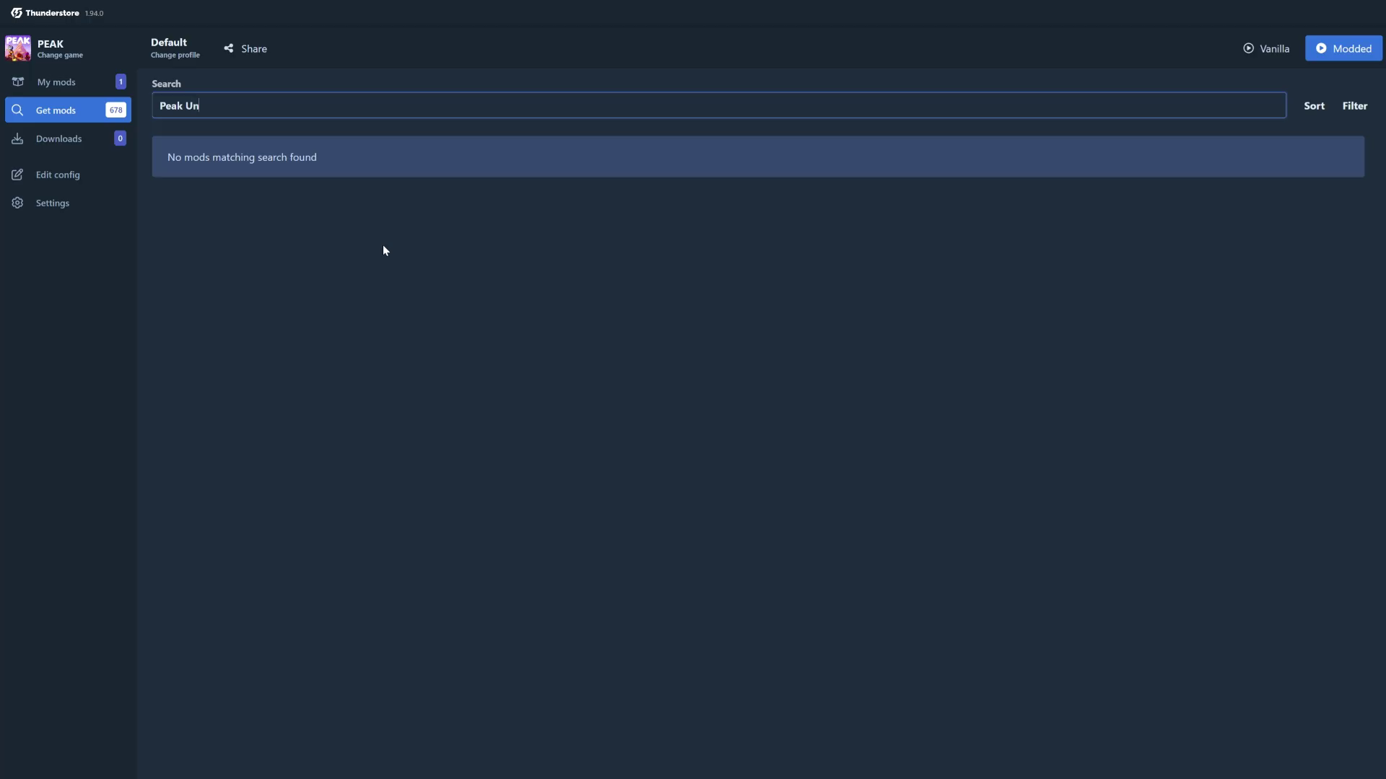
{"action": "type", "text": "limited"}
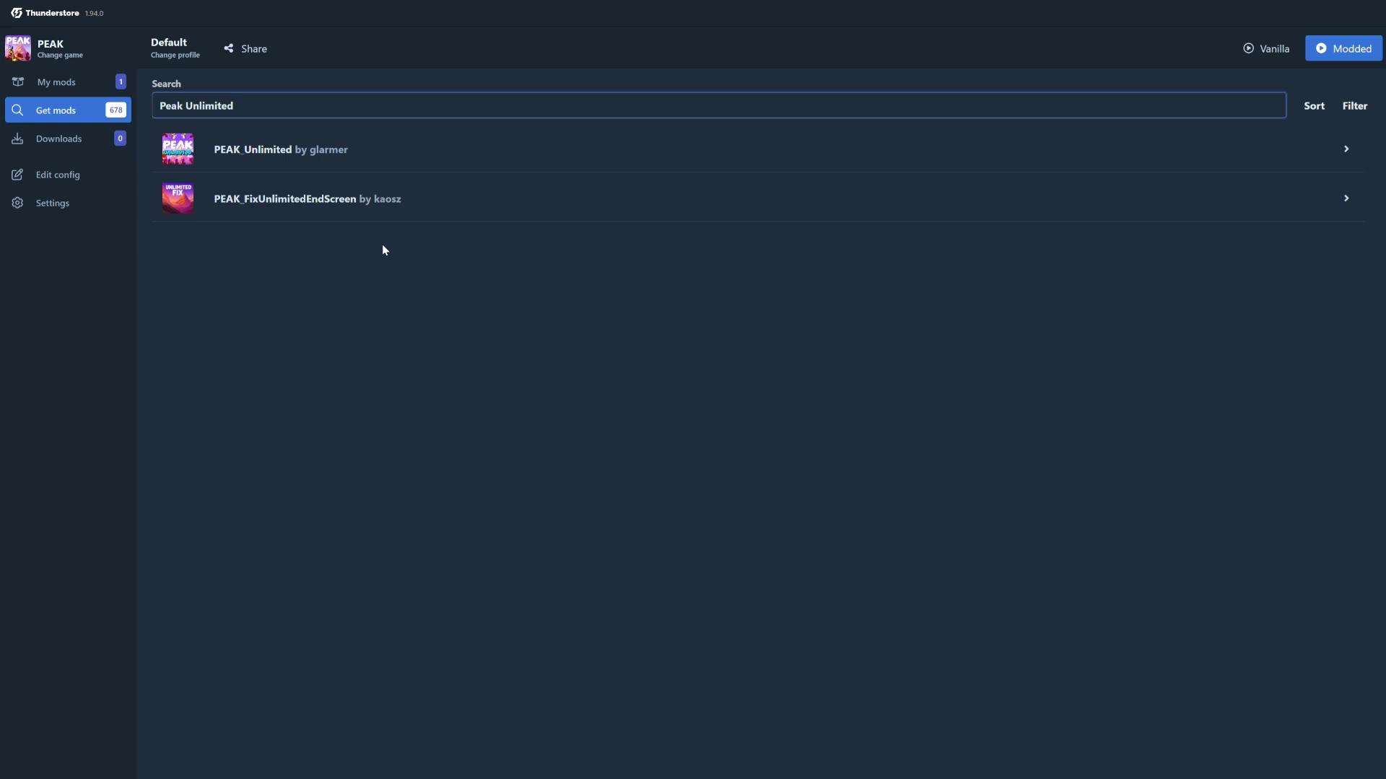
{"action": "left_click", "coordinate": [400, 150]}
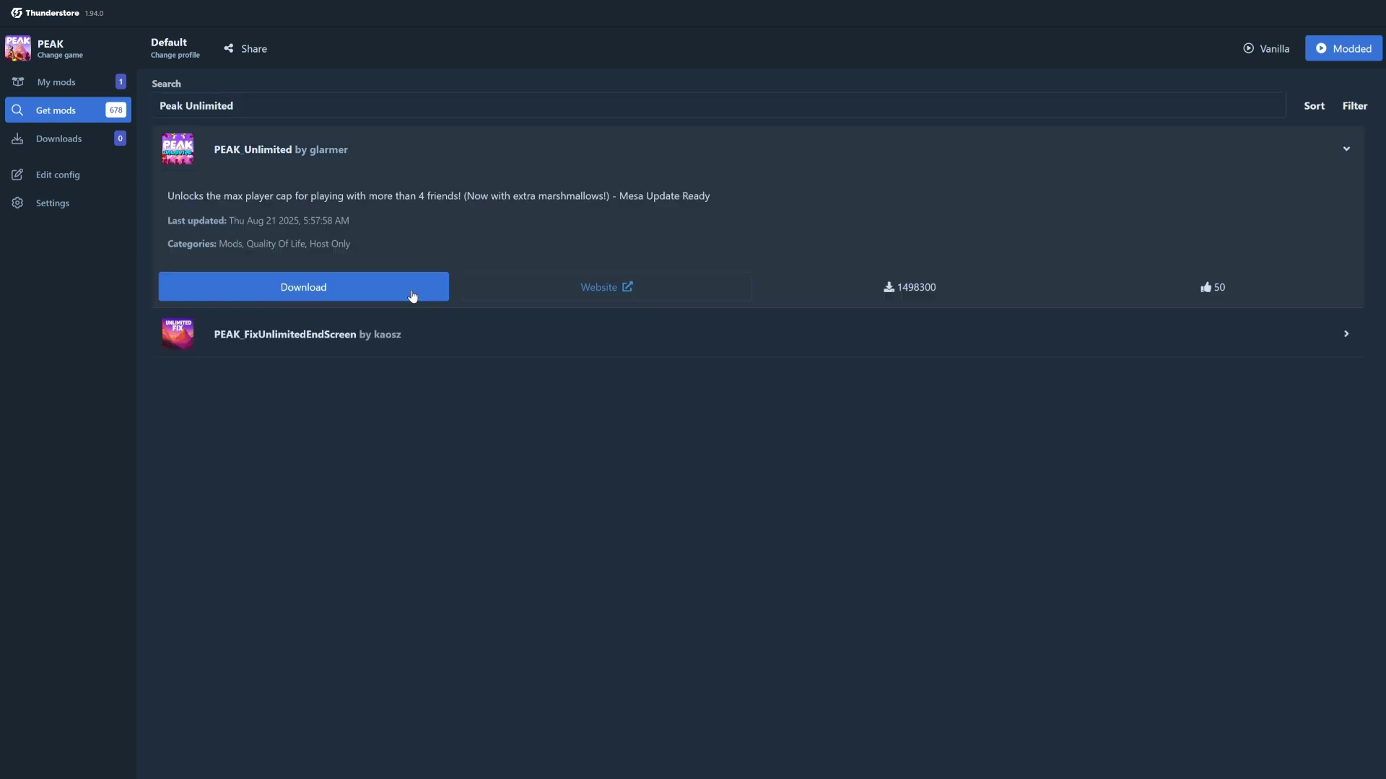
{"action": "left_click", "coordinate": [411, 294]}
{"action": "left_click", "coordinate": [580, 527]}
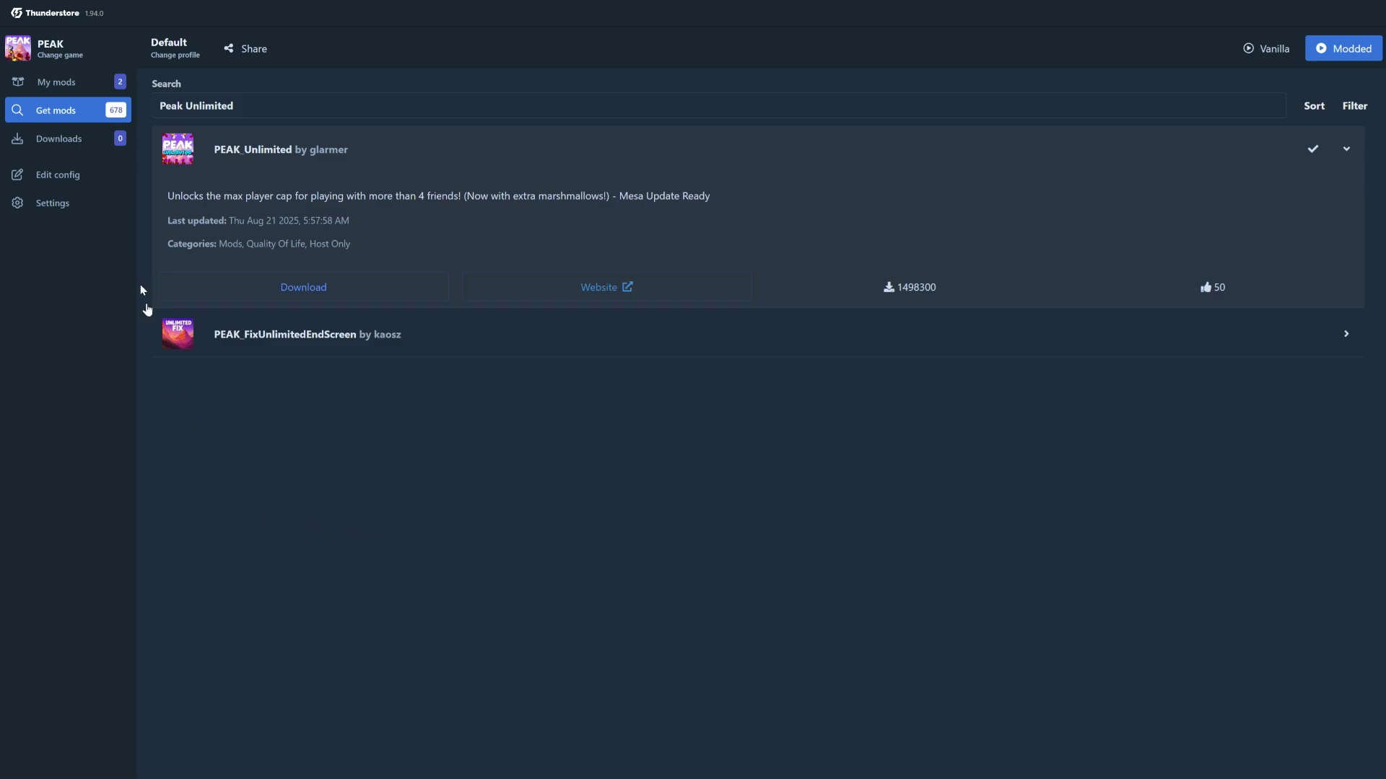
Step: Search 'PiggyBack' and expand the Piggyback mod's details
{"action": "triple_click", "coordinate": [313, 101]}
{"action": "type", "text": "PiggyBack"}
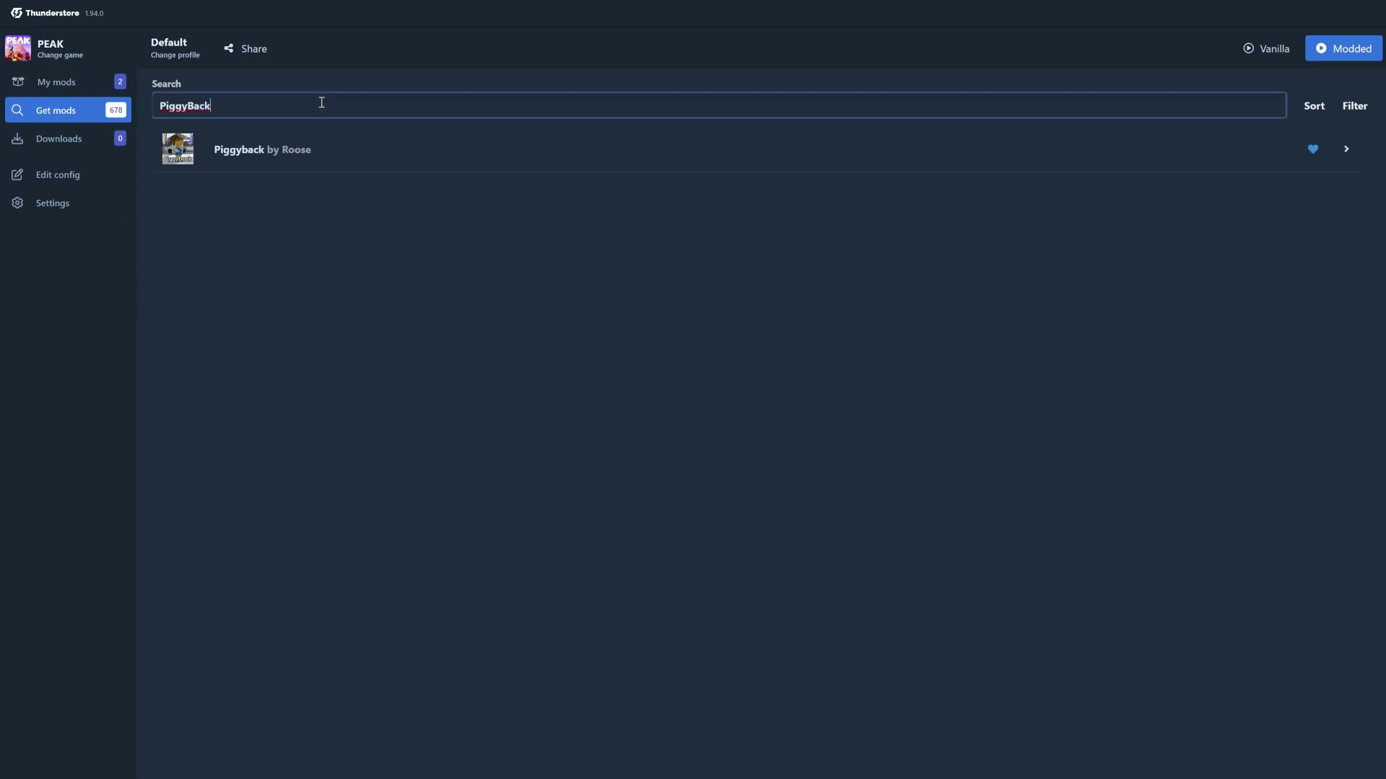
{"action": "left_click", "coordinate": [394, 156]}
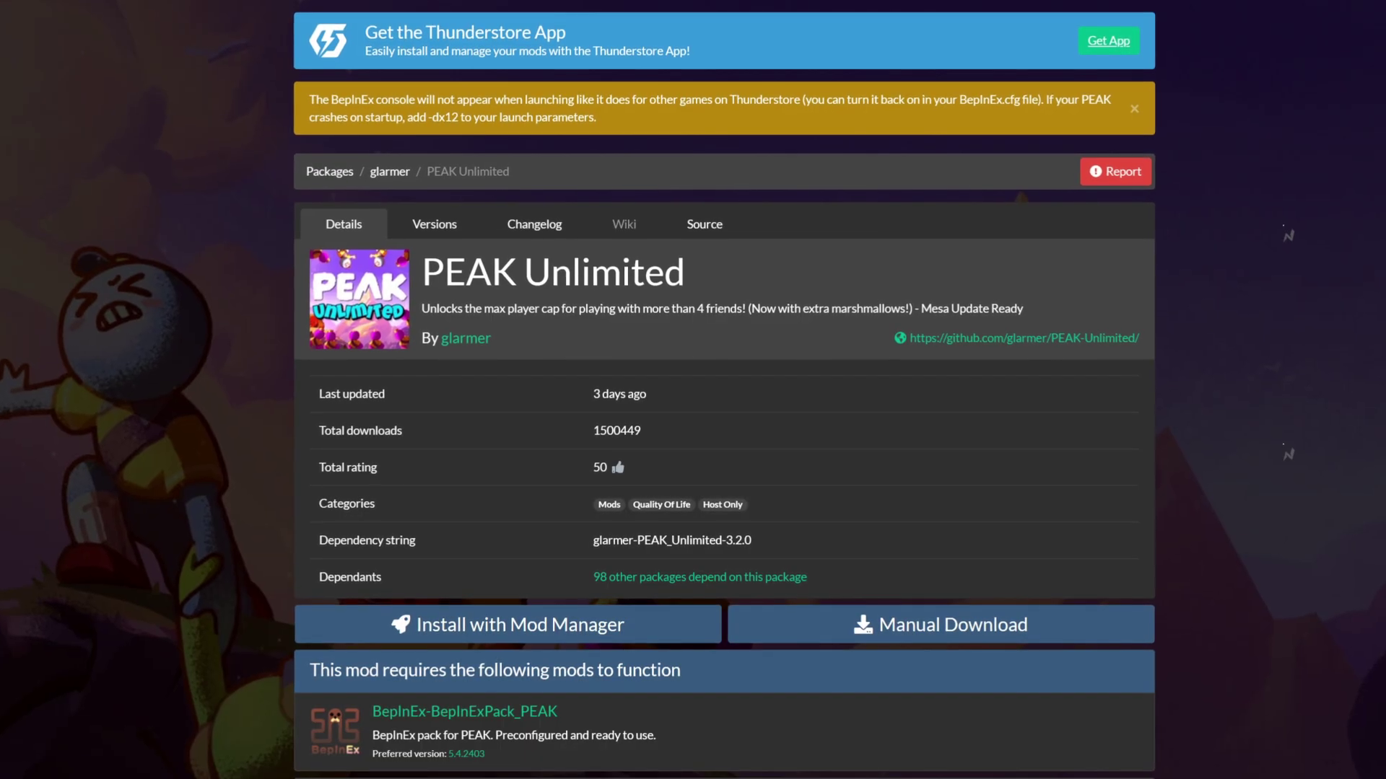
{"action": "scroll", "coordinate": [1333, 469], "scroll_direction": "down", "scroll_amount": 3}
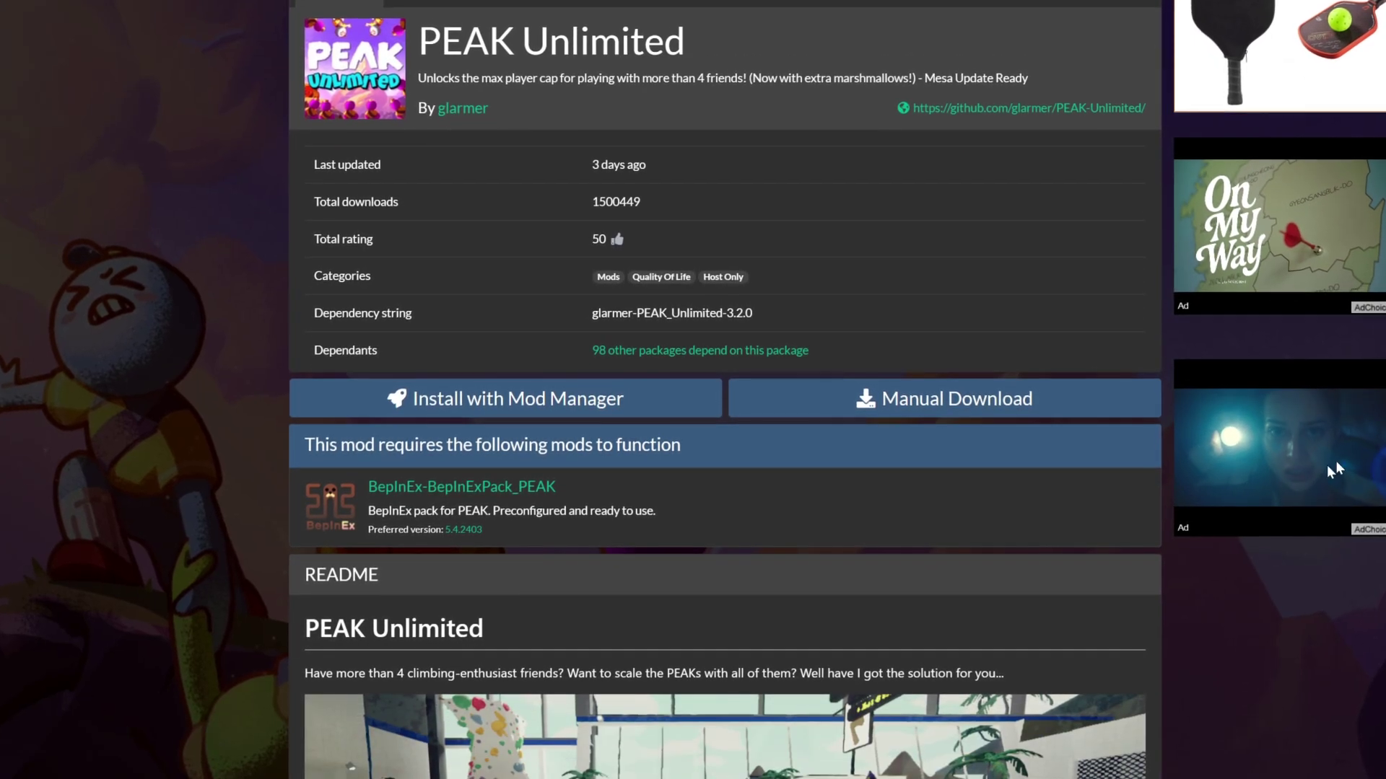